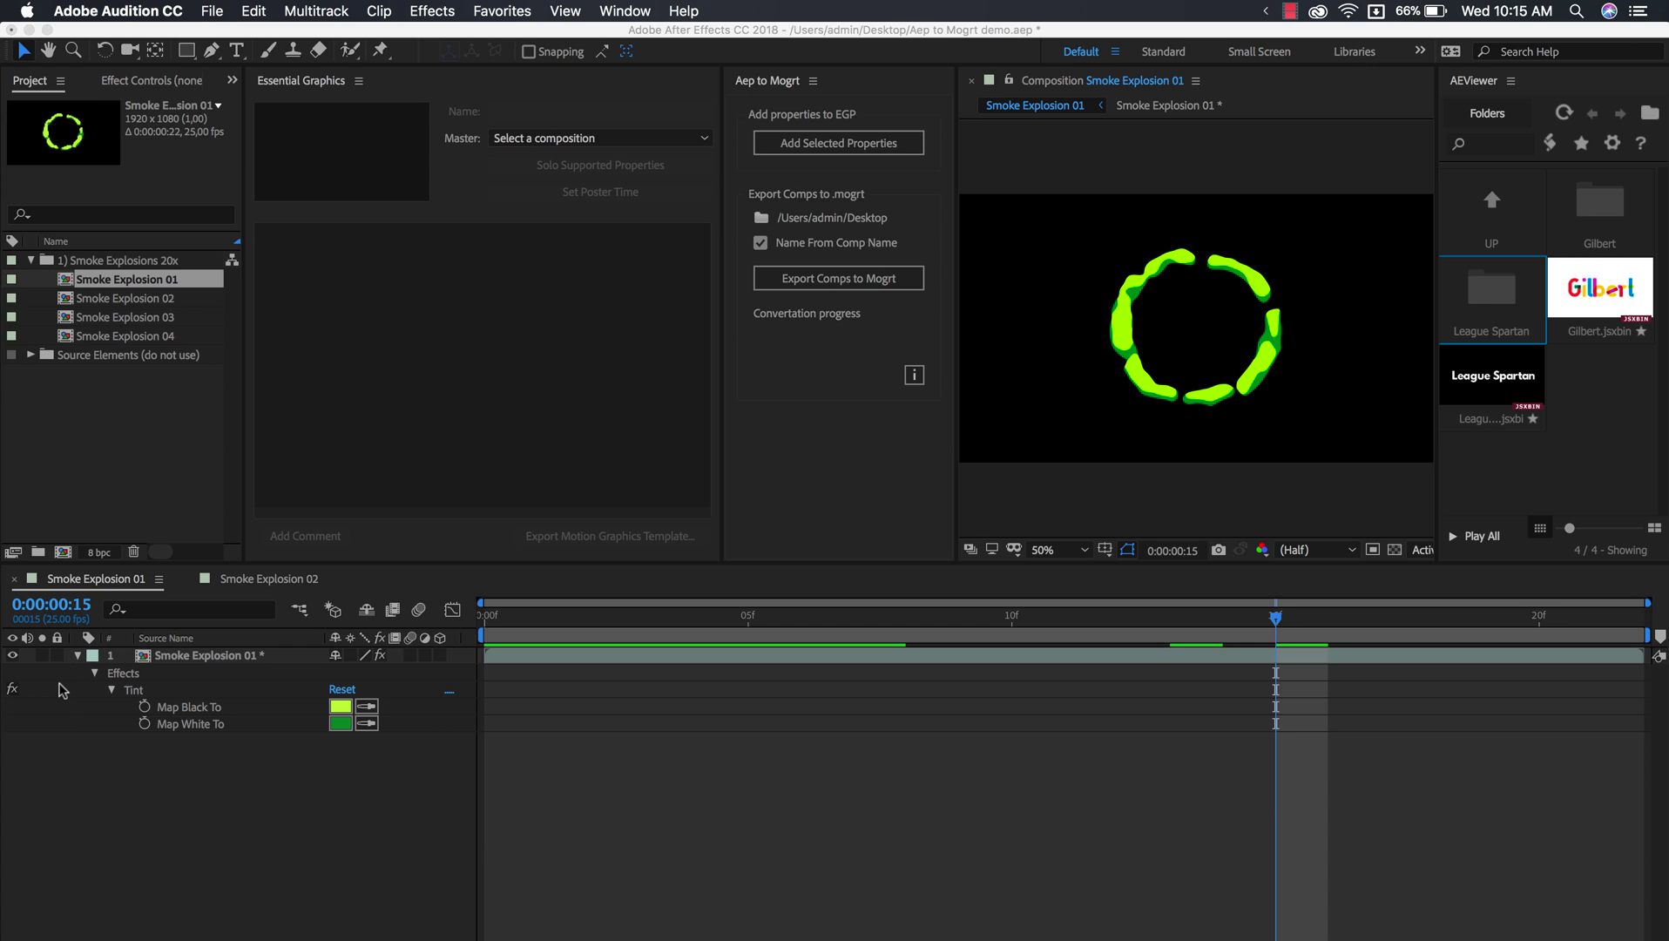
# - Add Smoke Explosion 01's Tint Map Black To and Map White To colours to its template
pyautogui.click(124, 704)
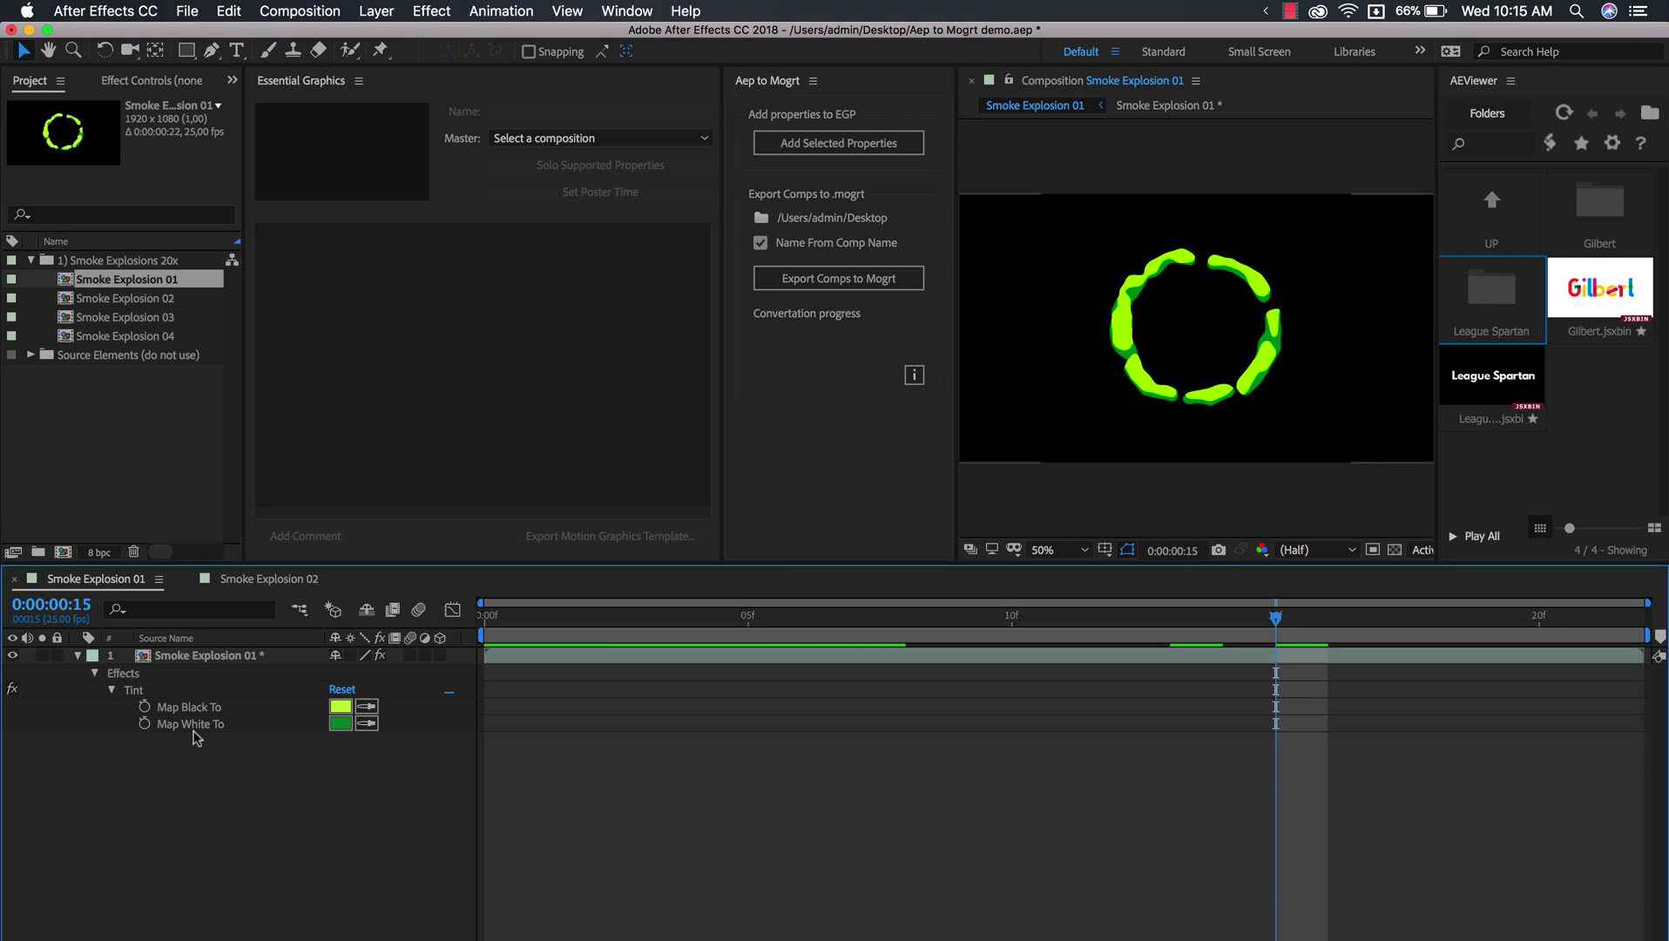
pyautogui.click(196, 708)
pyautogui.keyDown('shift'); pyautogui.click(196, 725); pyautogui.keyUp('shift')
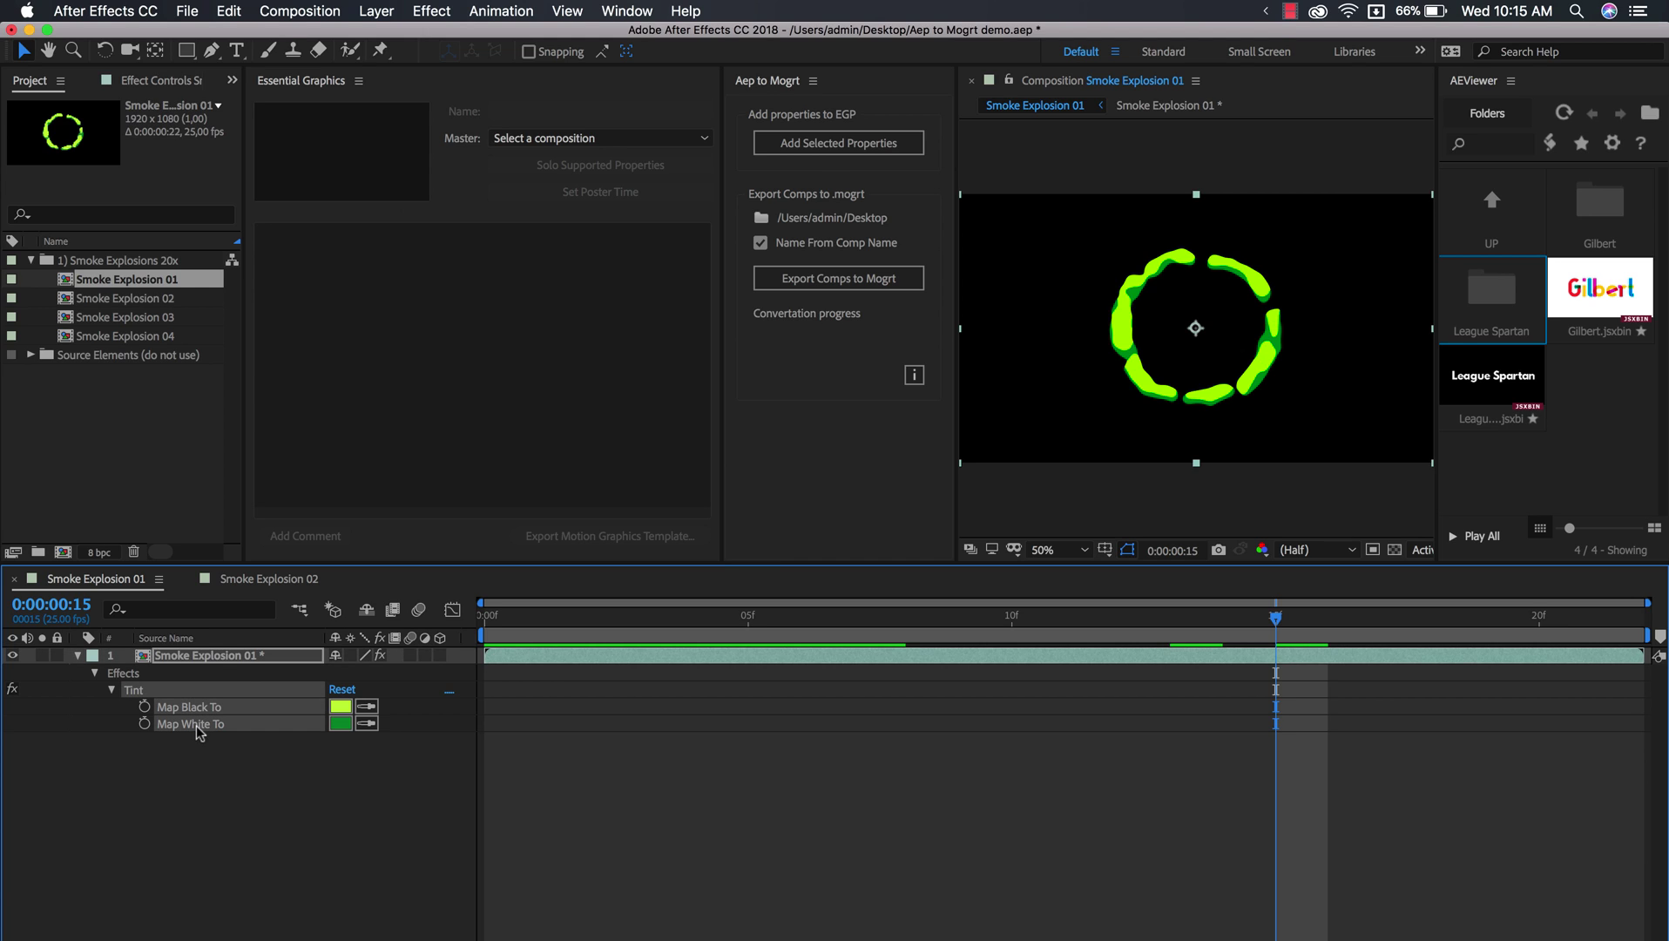
pyautogui.click(871, 144)
# - Open Smoke Explosion 02 and add its Map Black To and Map White To colours to its template
pyautogui.click(104, 305)
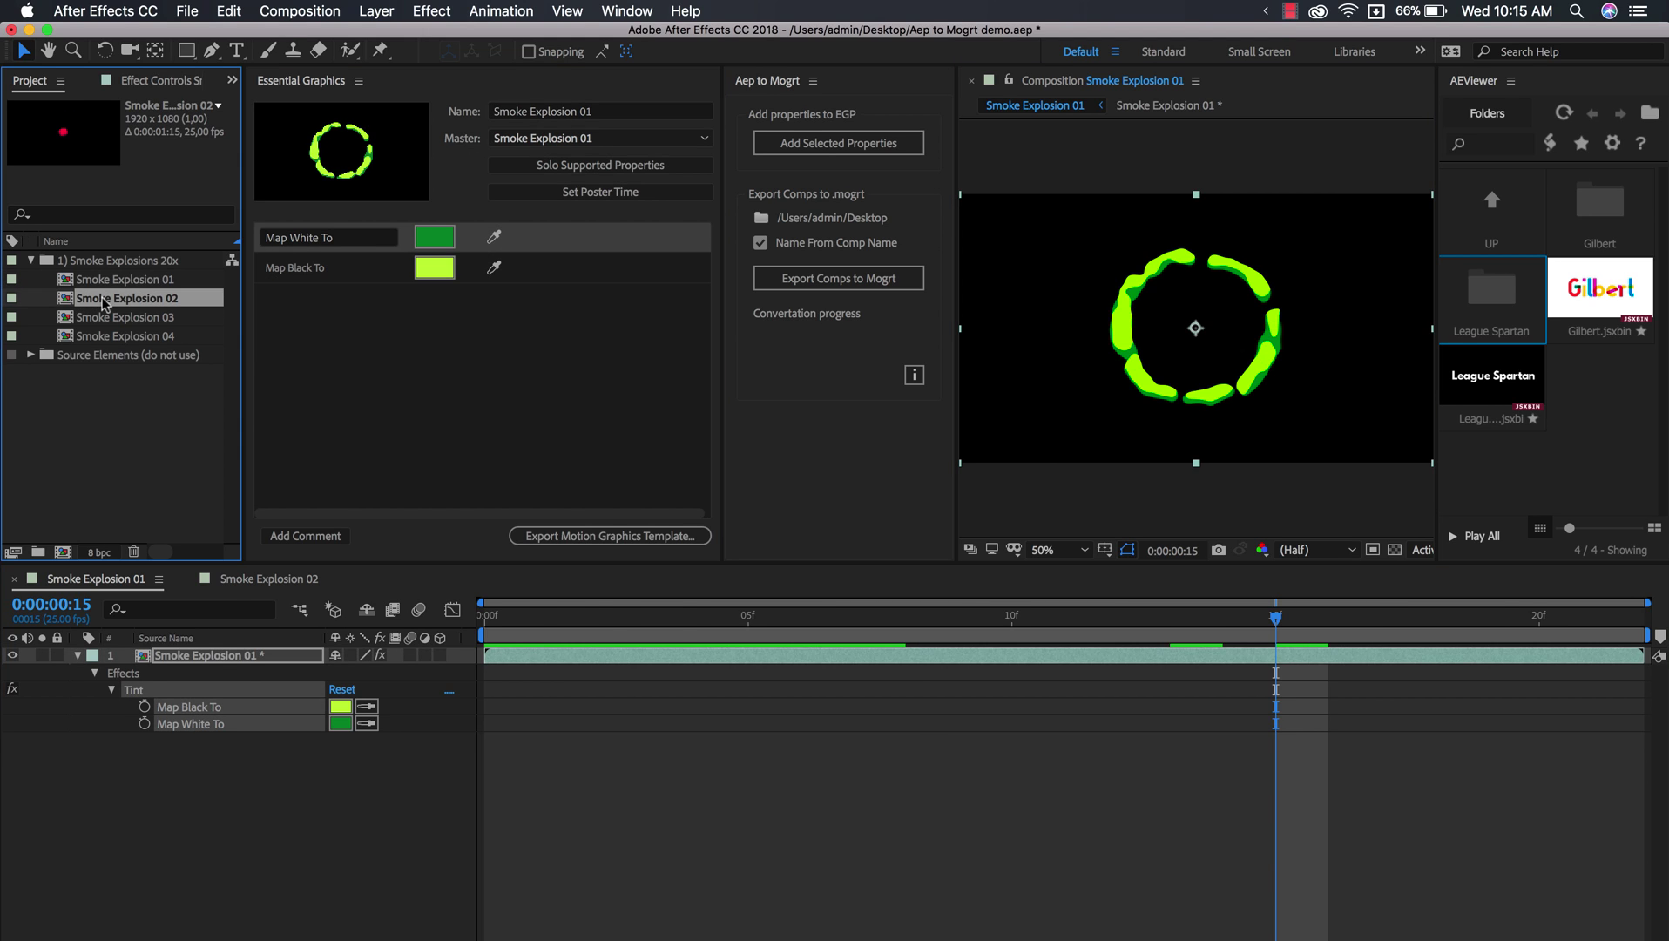
pyautogui.doubleClick(105, 305)
pyautogui.click(231, 686)
pyautogui.keyDown('shift'); pyautogui.click(218, 710); pyautogui.keyUp('shift')
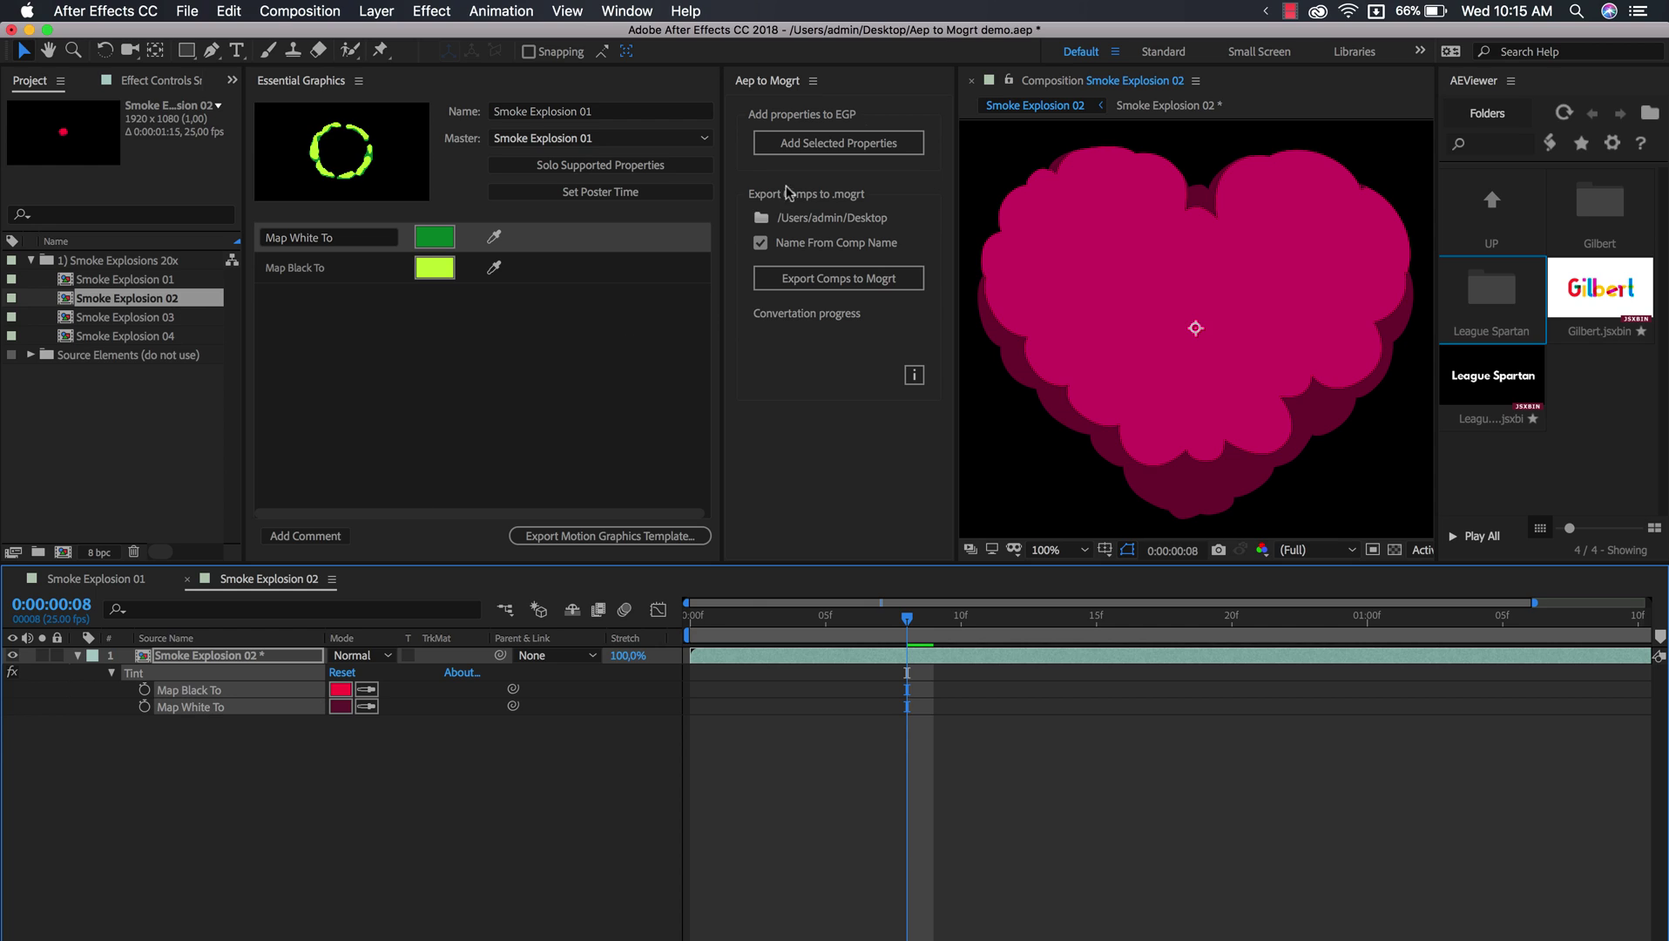
pyautogui.click(863, 146)
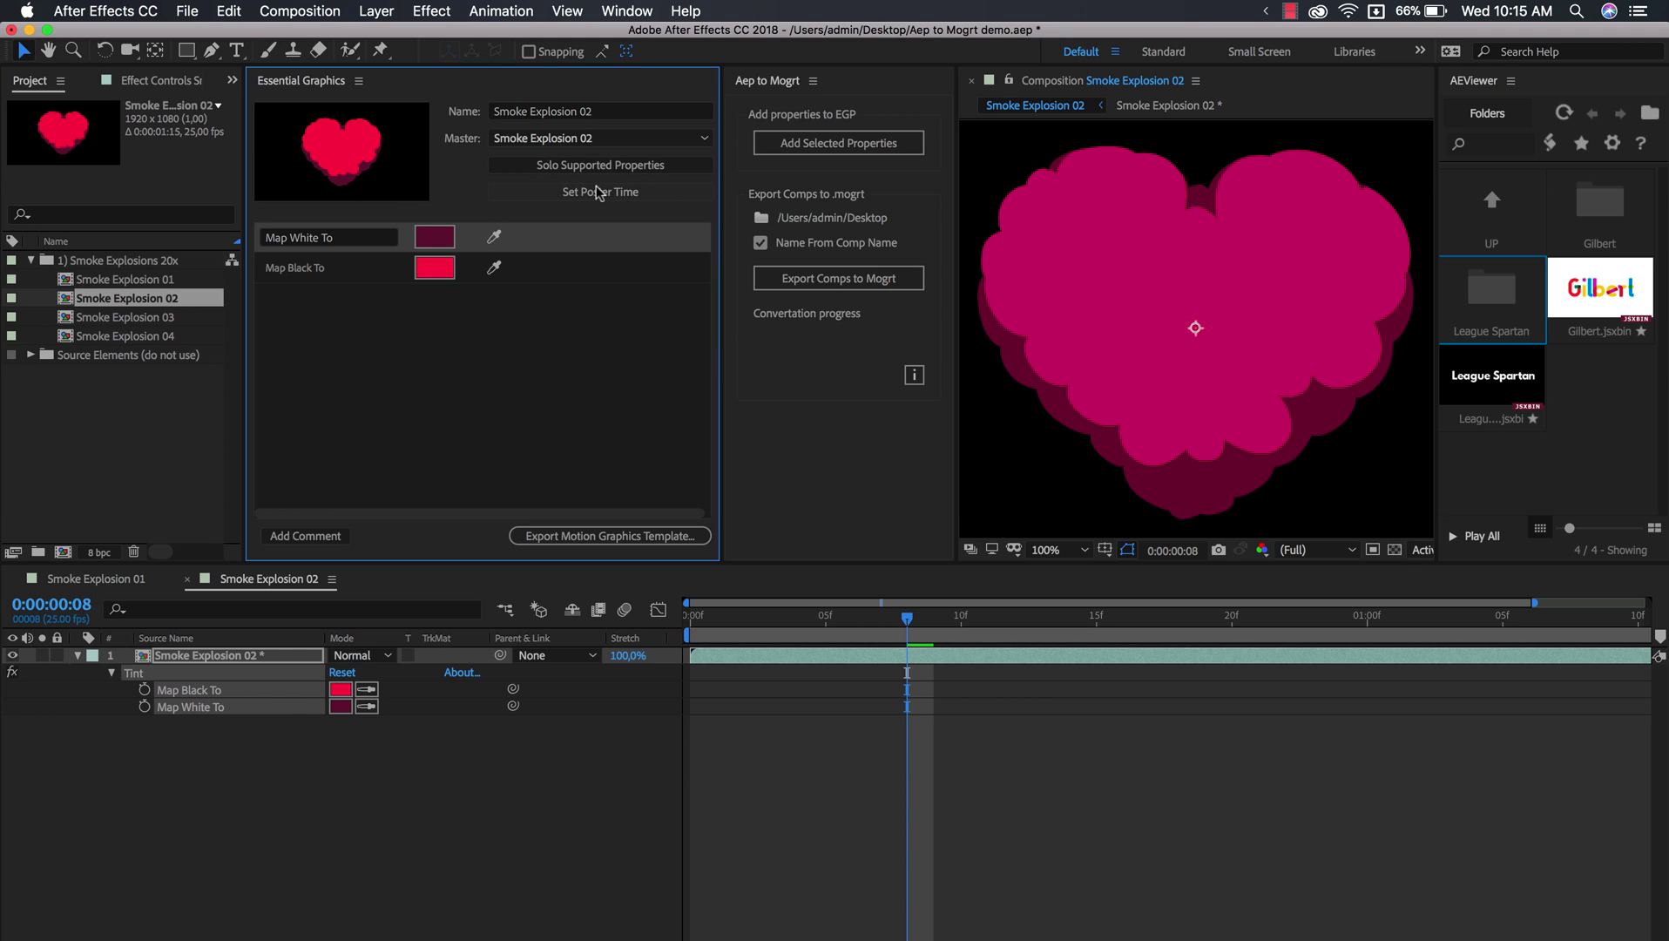
# - Choose the Desktop's Mogrt Export folder as the Aep to Mogrt output destination
pyautogui.click(761, 218)
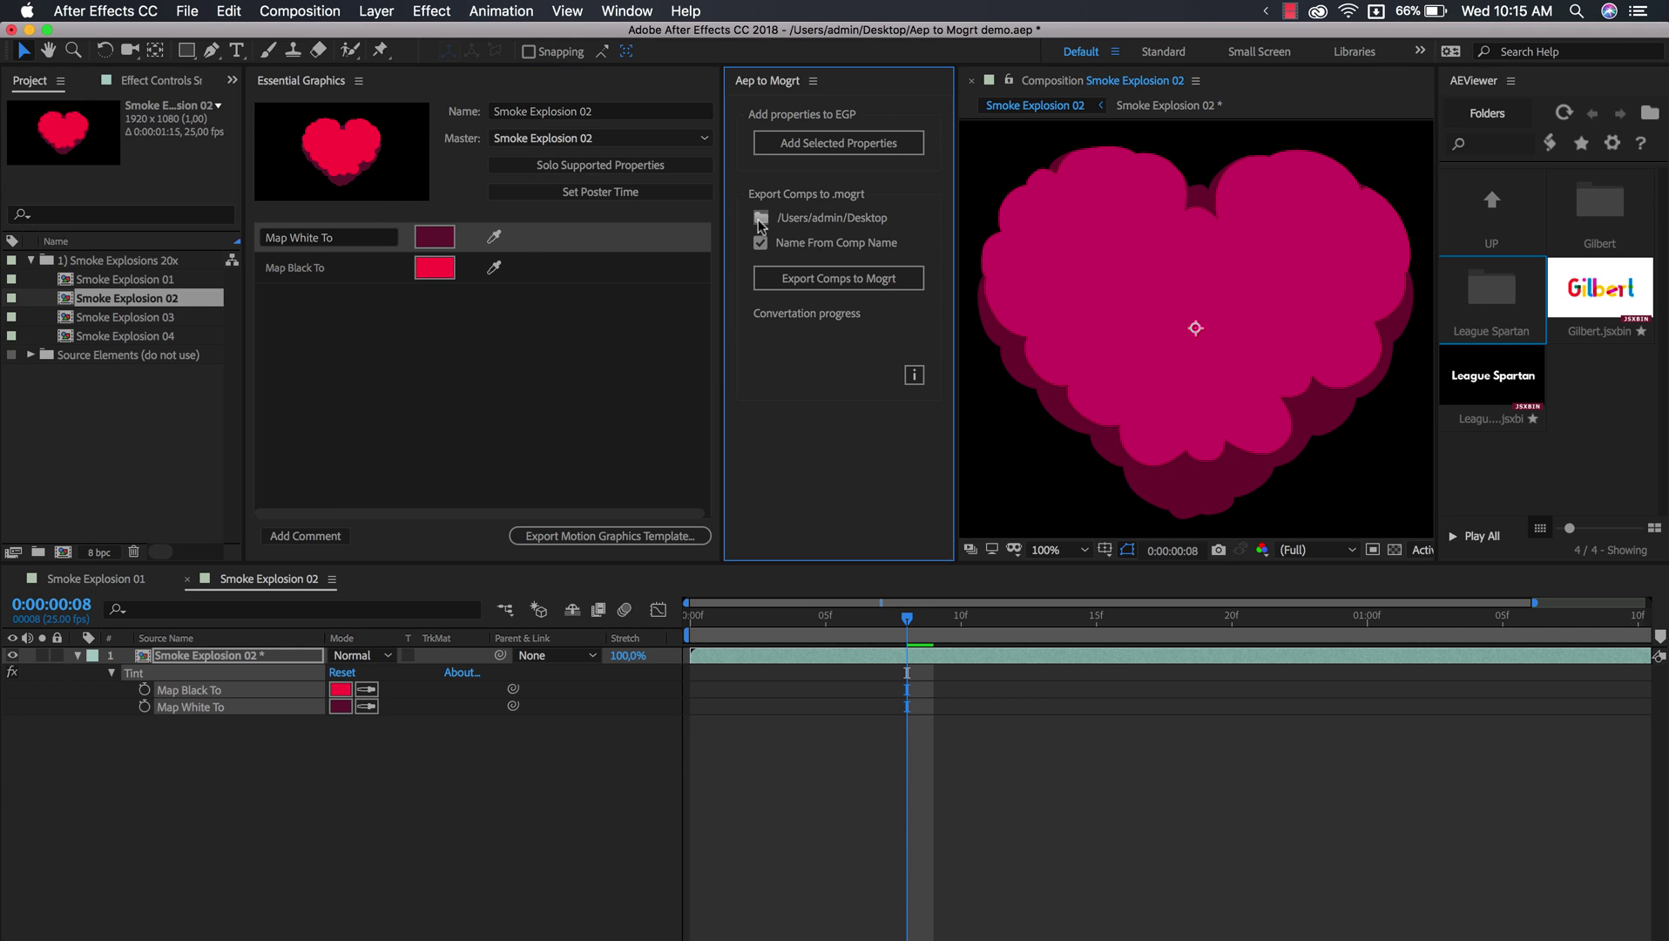
pyautogui.doubleClick(546, 188)
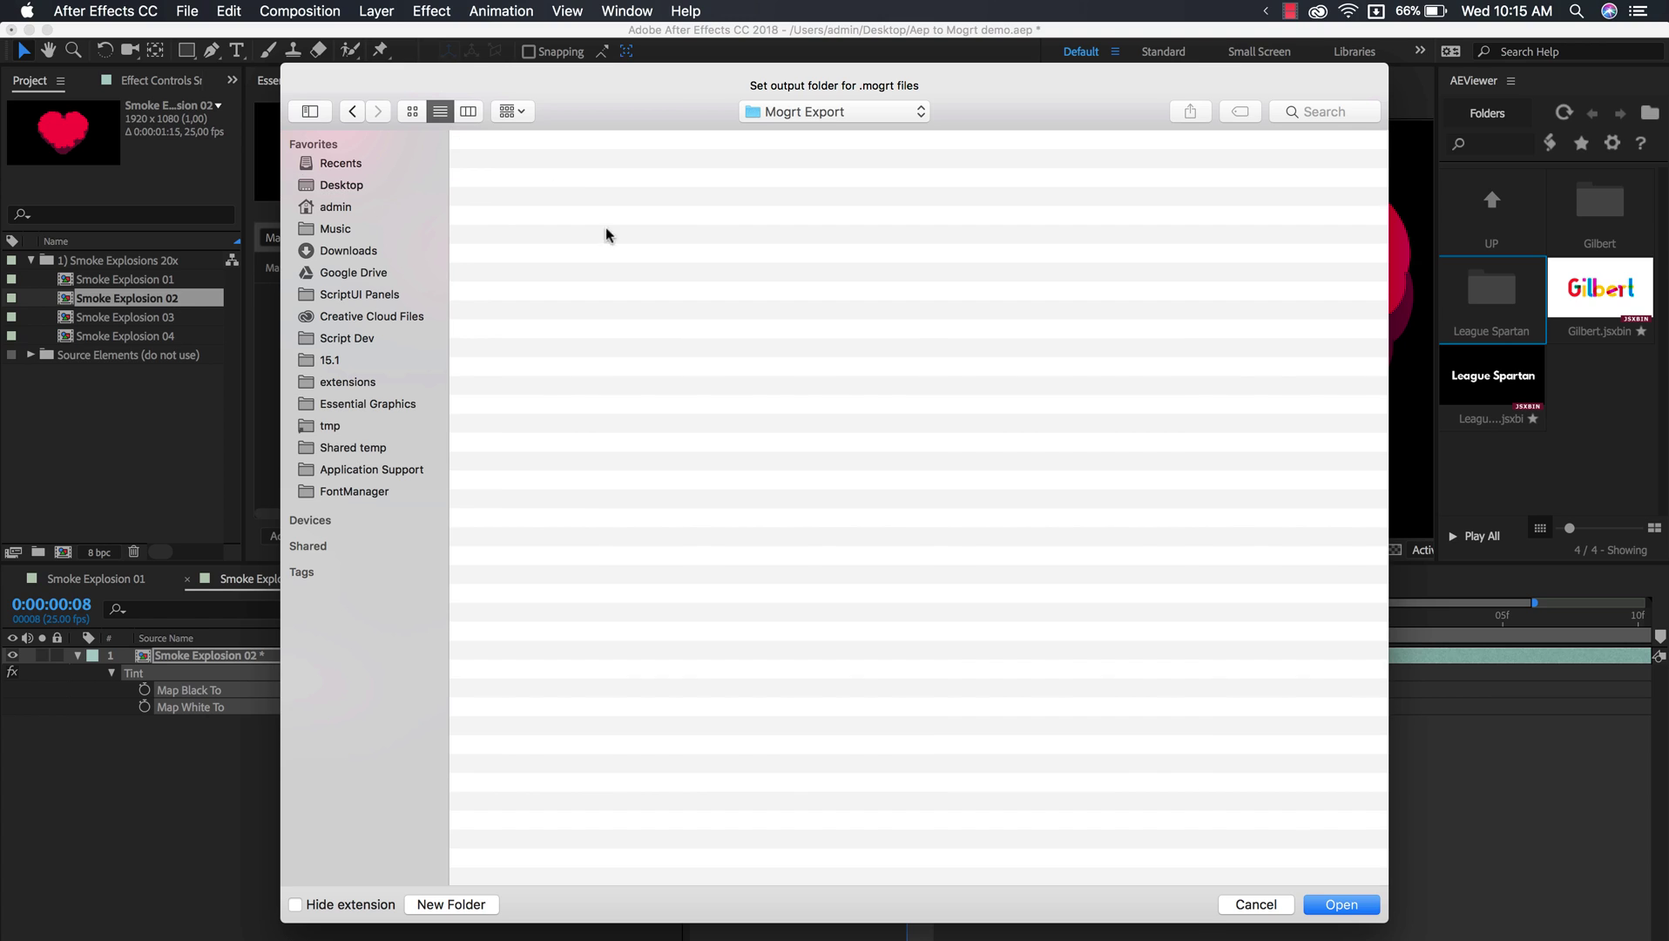
pyautogui.click(1330, 908)
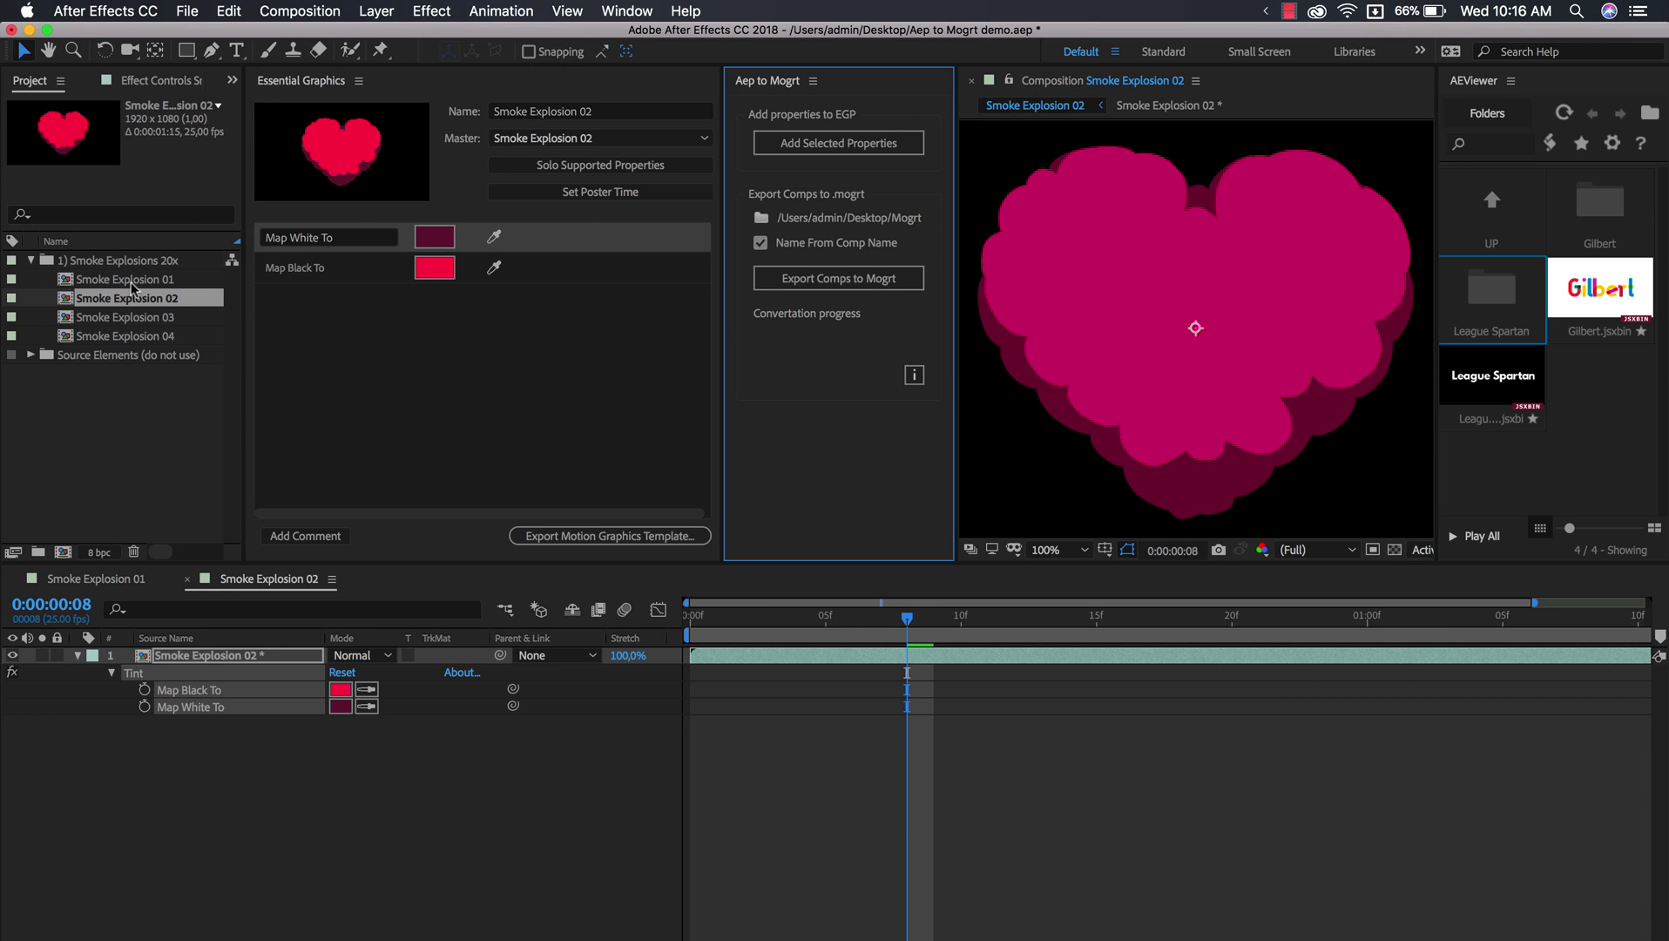
# - Select all four Smoke Explosion comps and export them with Export Comps to Mogrt
pyautogui.click(603, 115)
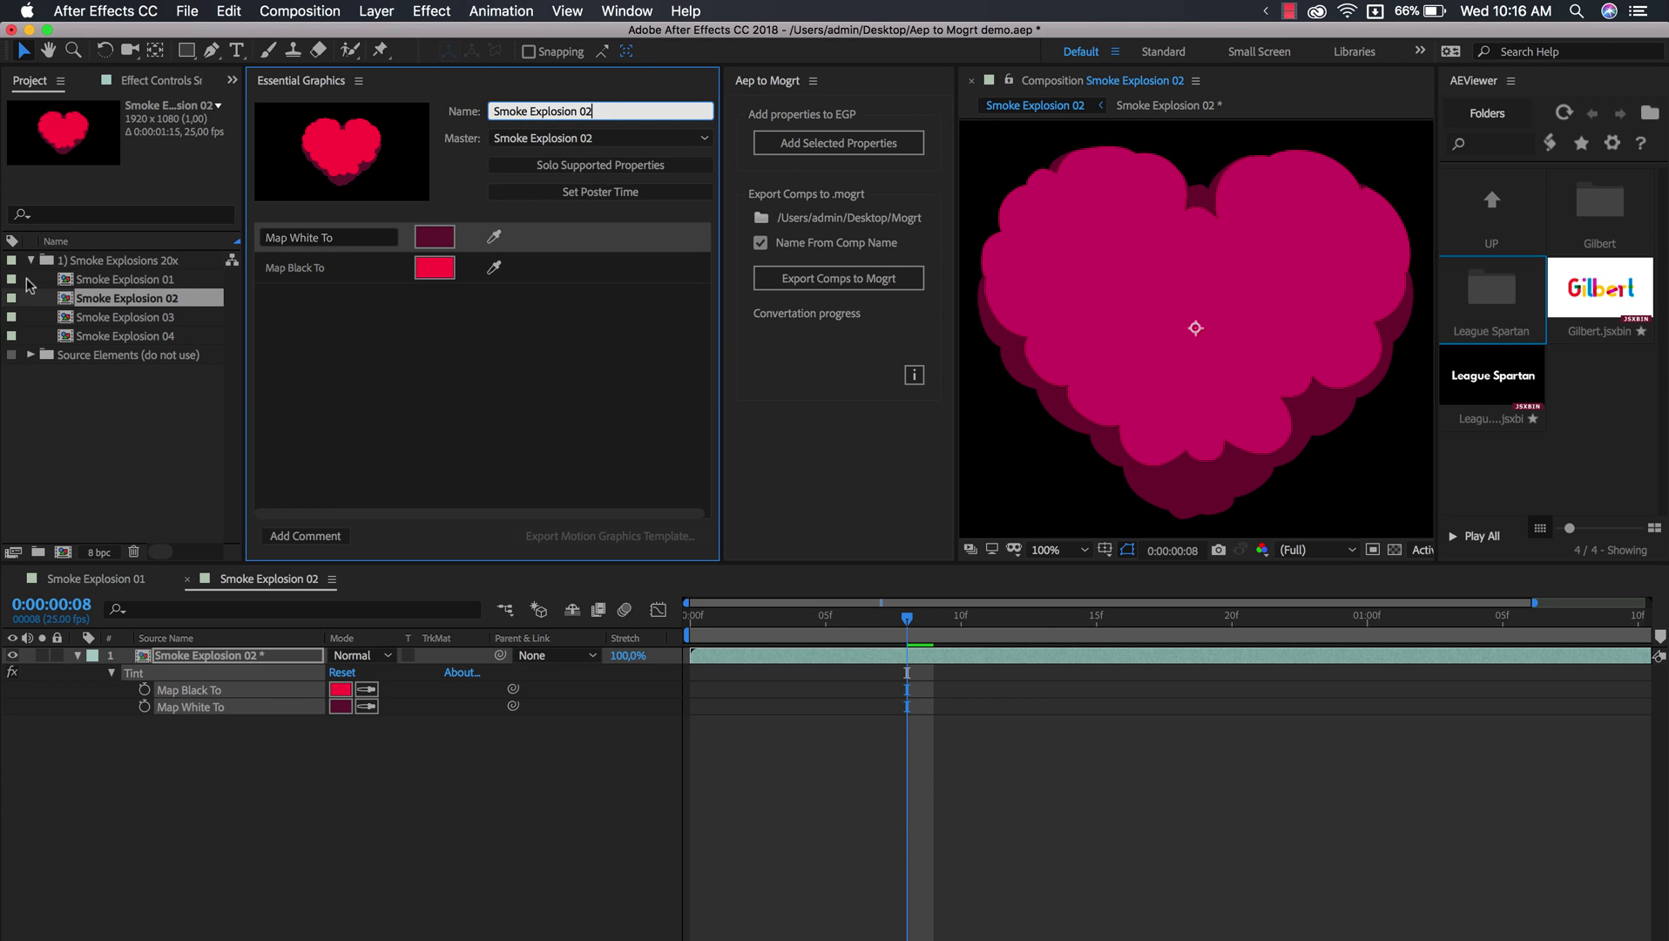
pyautogui.moveTo(31, 276); pyautogui.dragTo(116, 347)
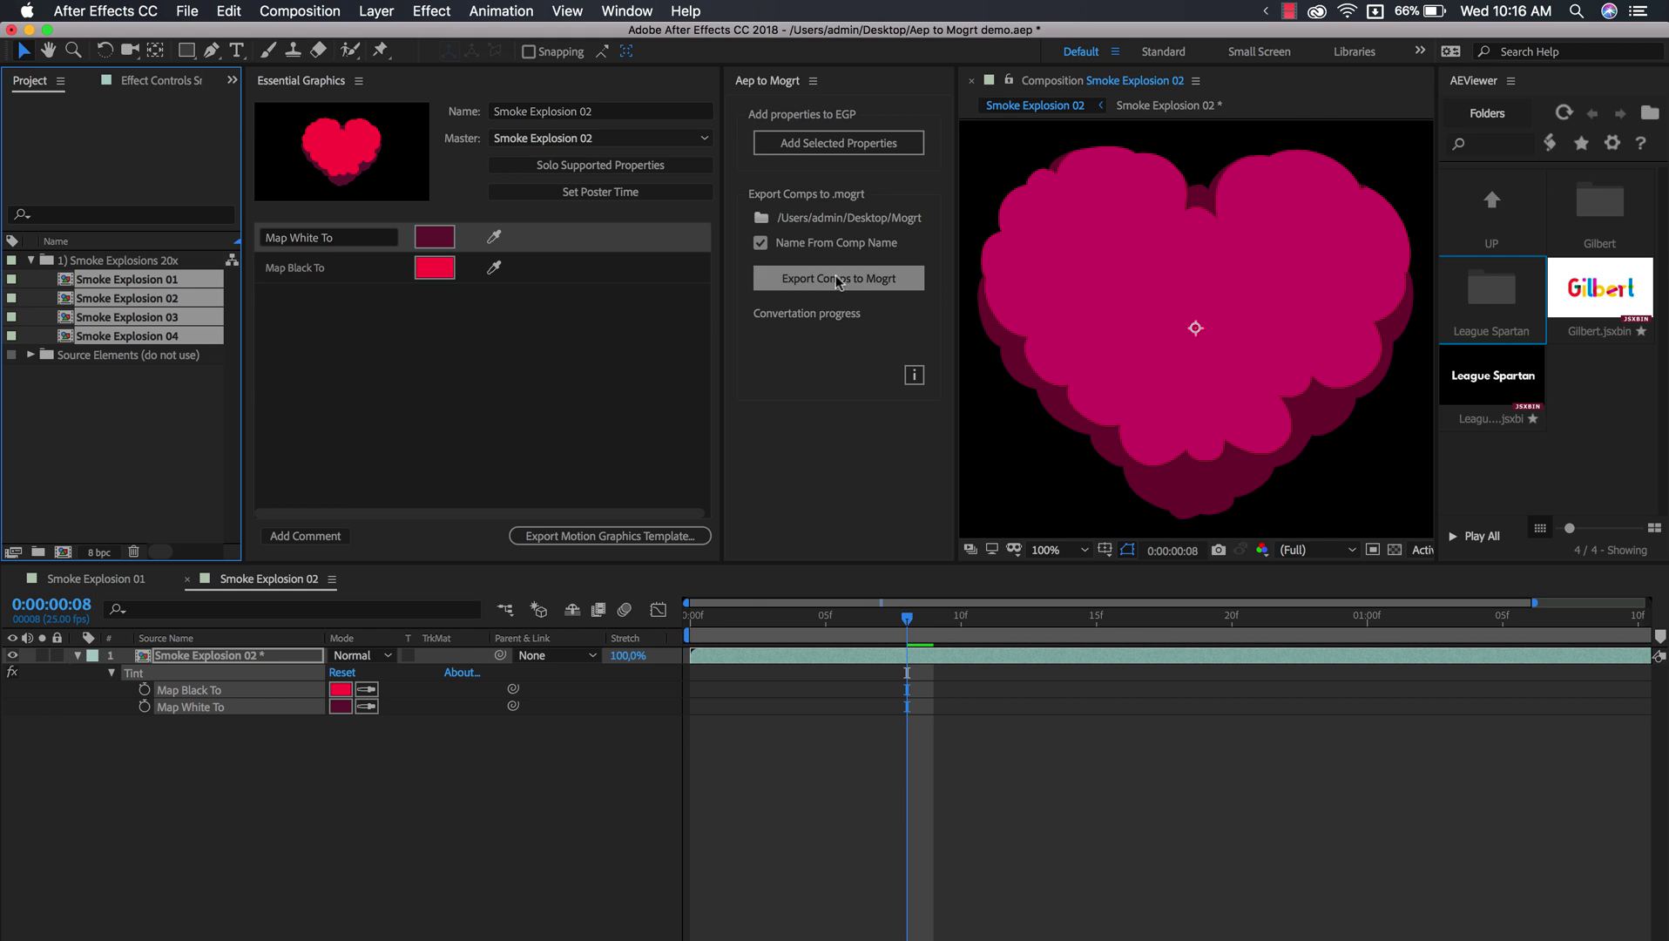
pyautogui.click(895, 278)
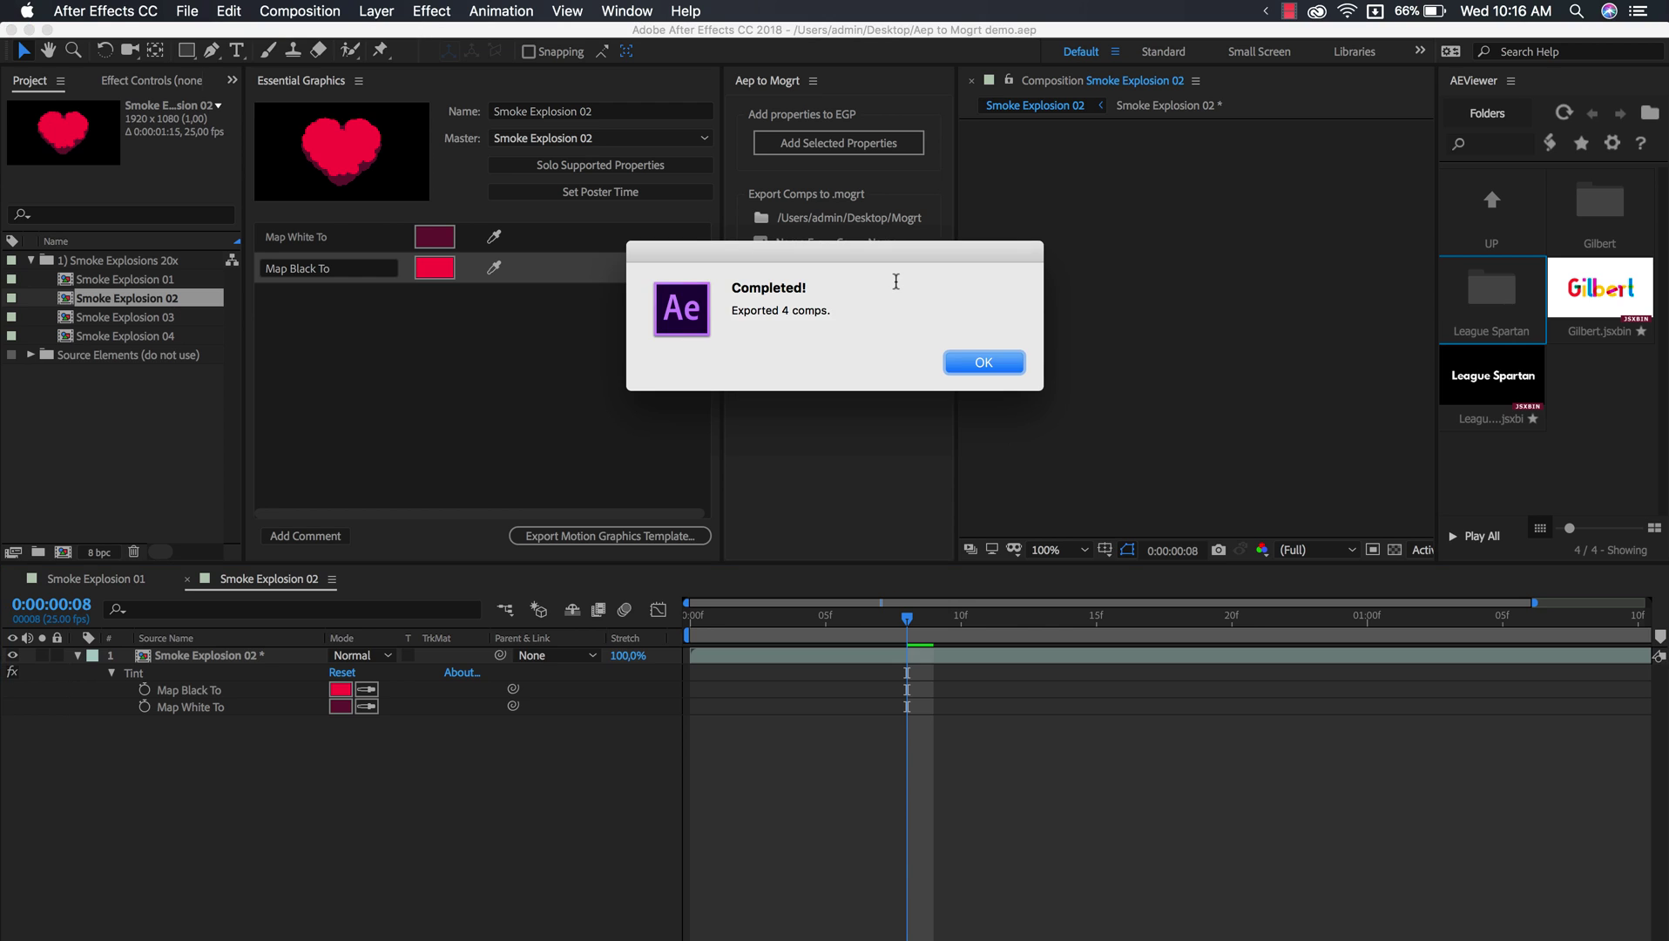
# - Dismiss the export message, check the exported .mogrt files, then close Finder to return to After Effects
pyautogui.click(985, 362)
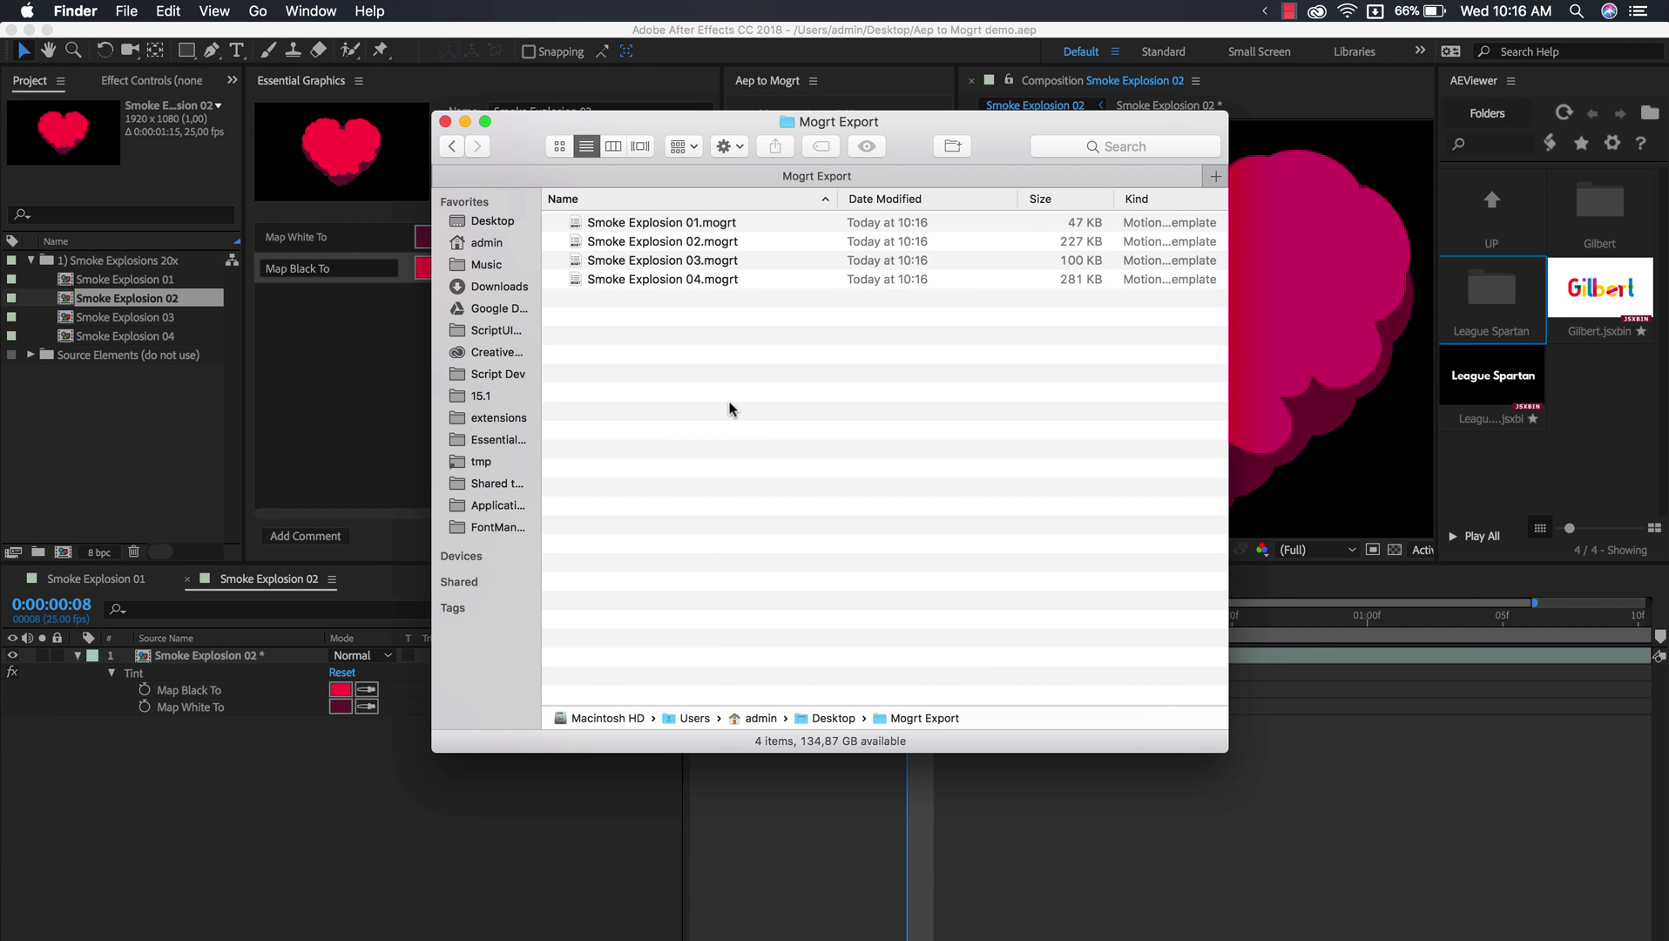
pyautogui.press('super+a')
pyautogui.press('super+w')
pyautogui.click(913, 375)
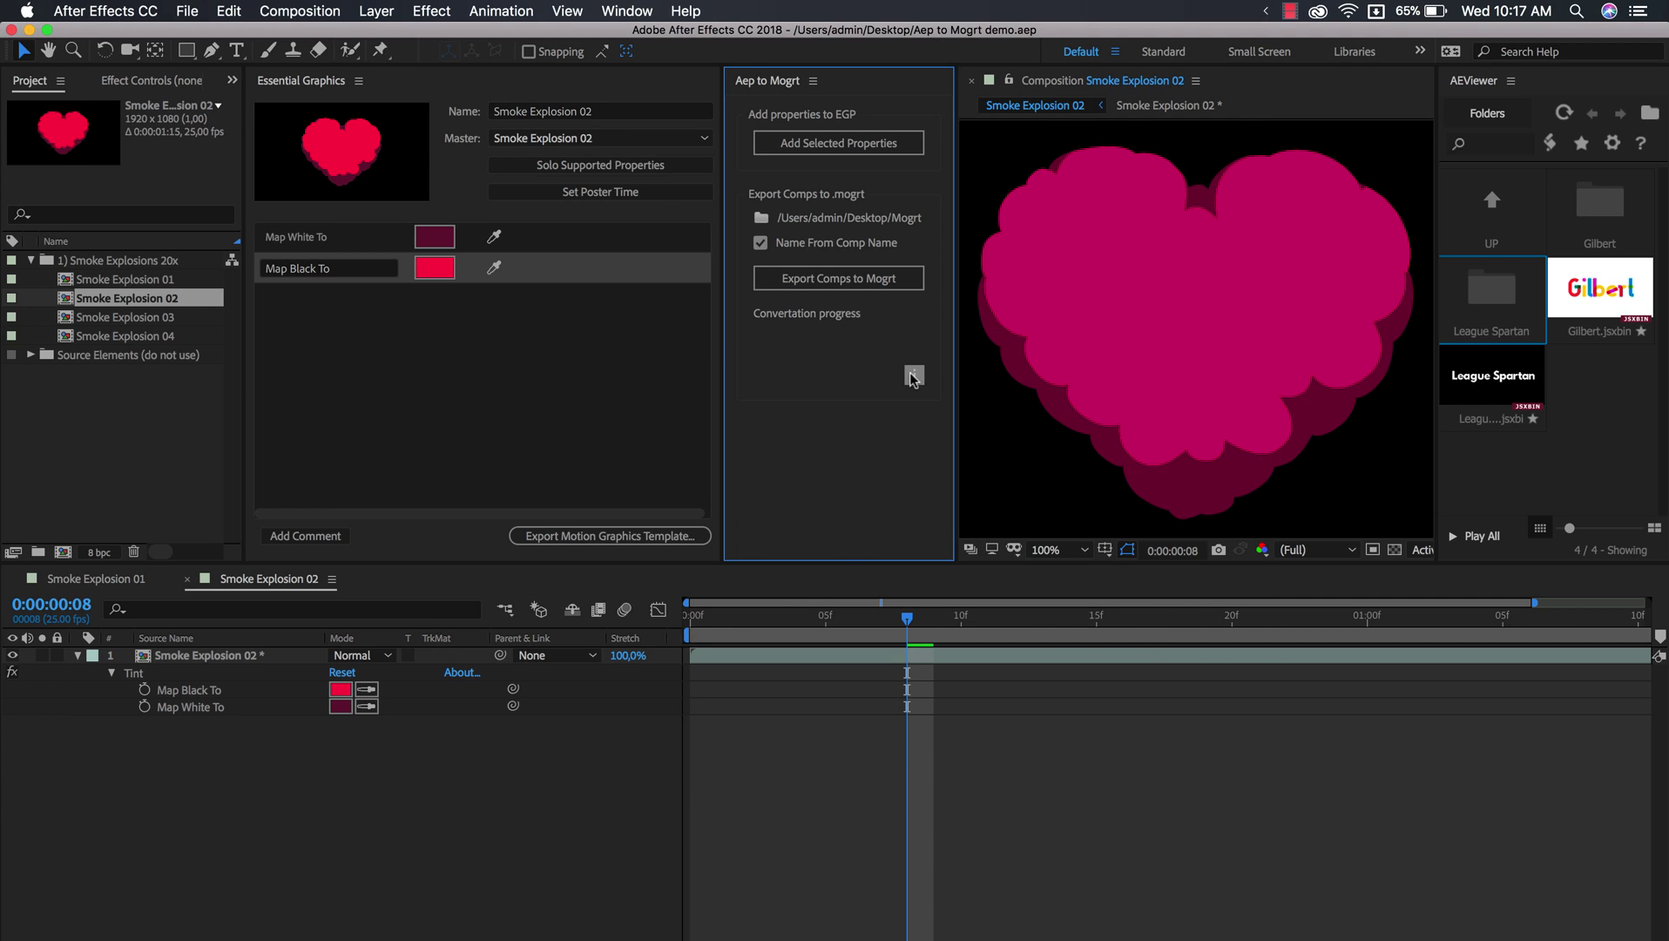
pyautogui.click(913, 376)
pyautogui.moveTo(867, 397); pyautogui.dragTo(882, 278)
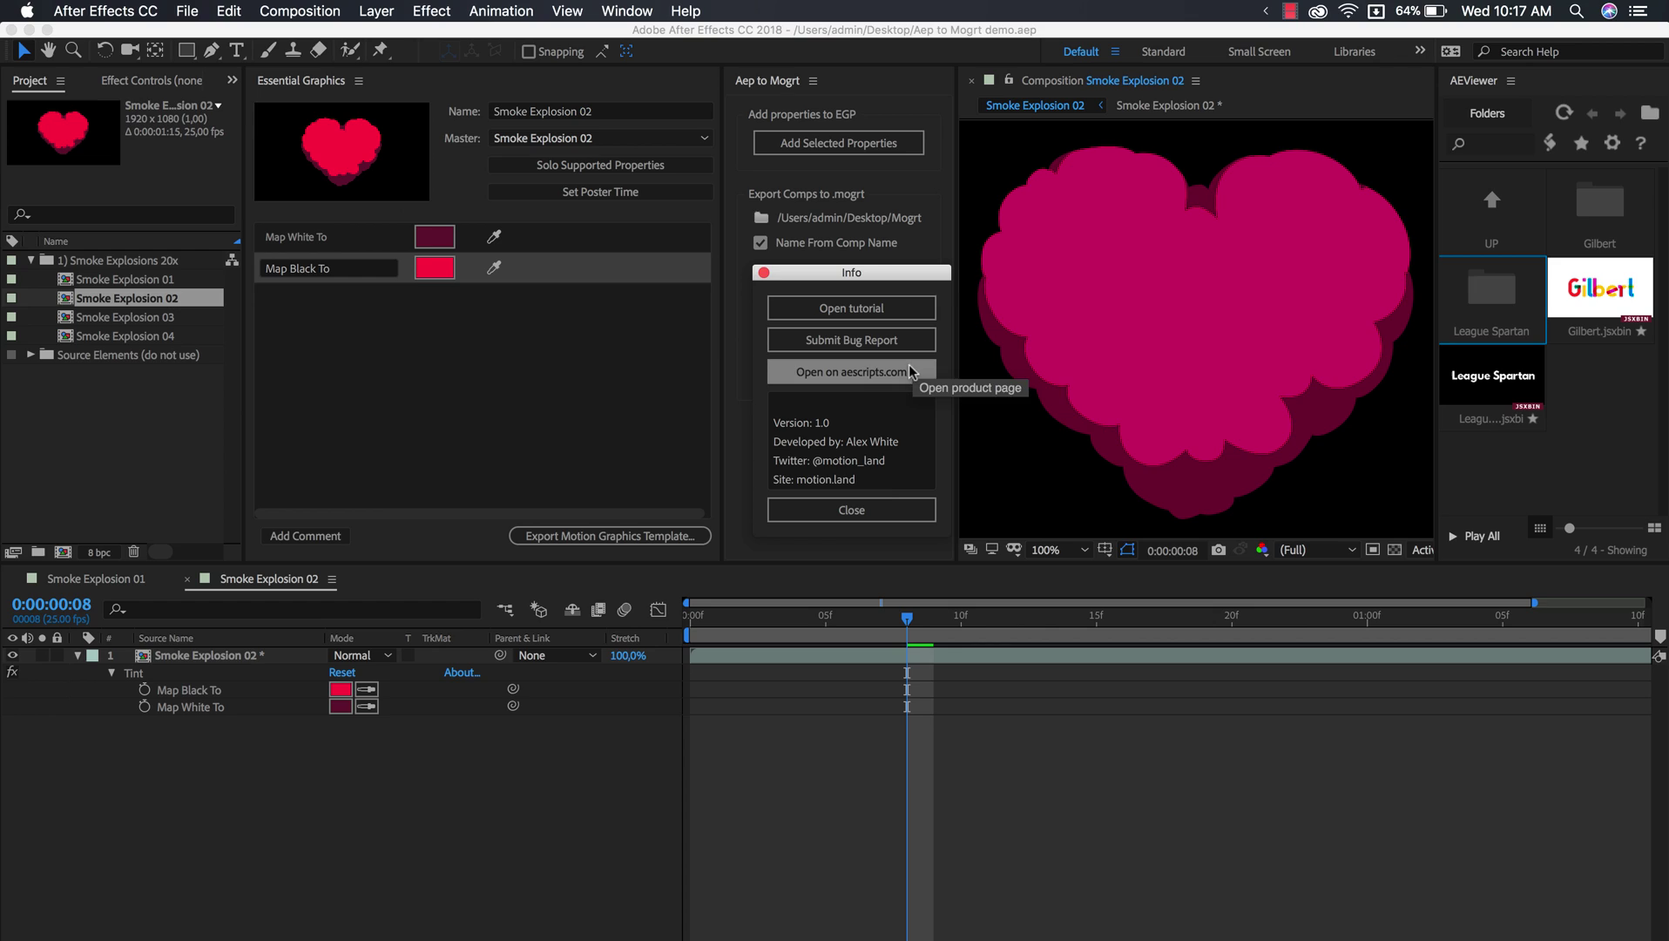
pyautogui.click(880, 509)
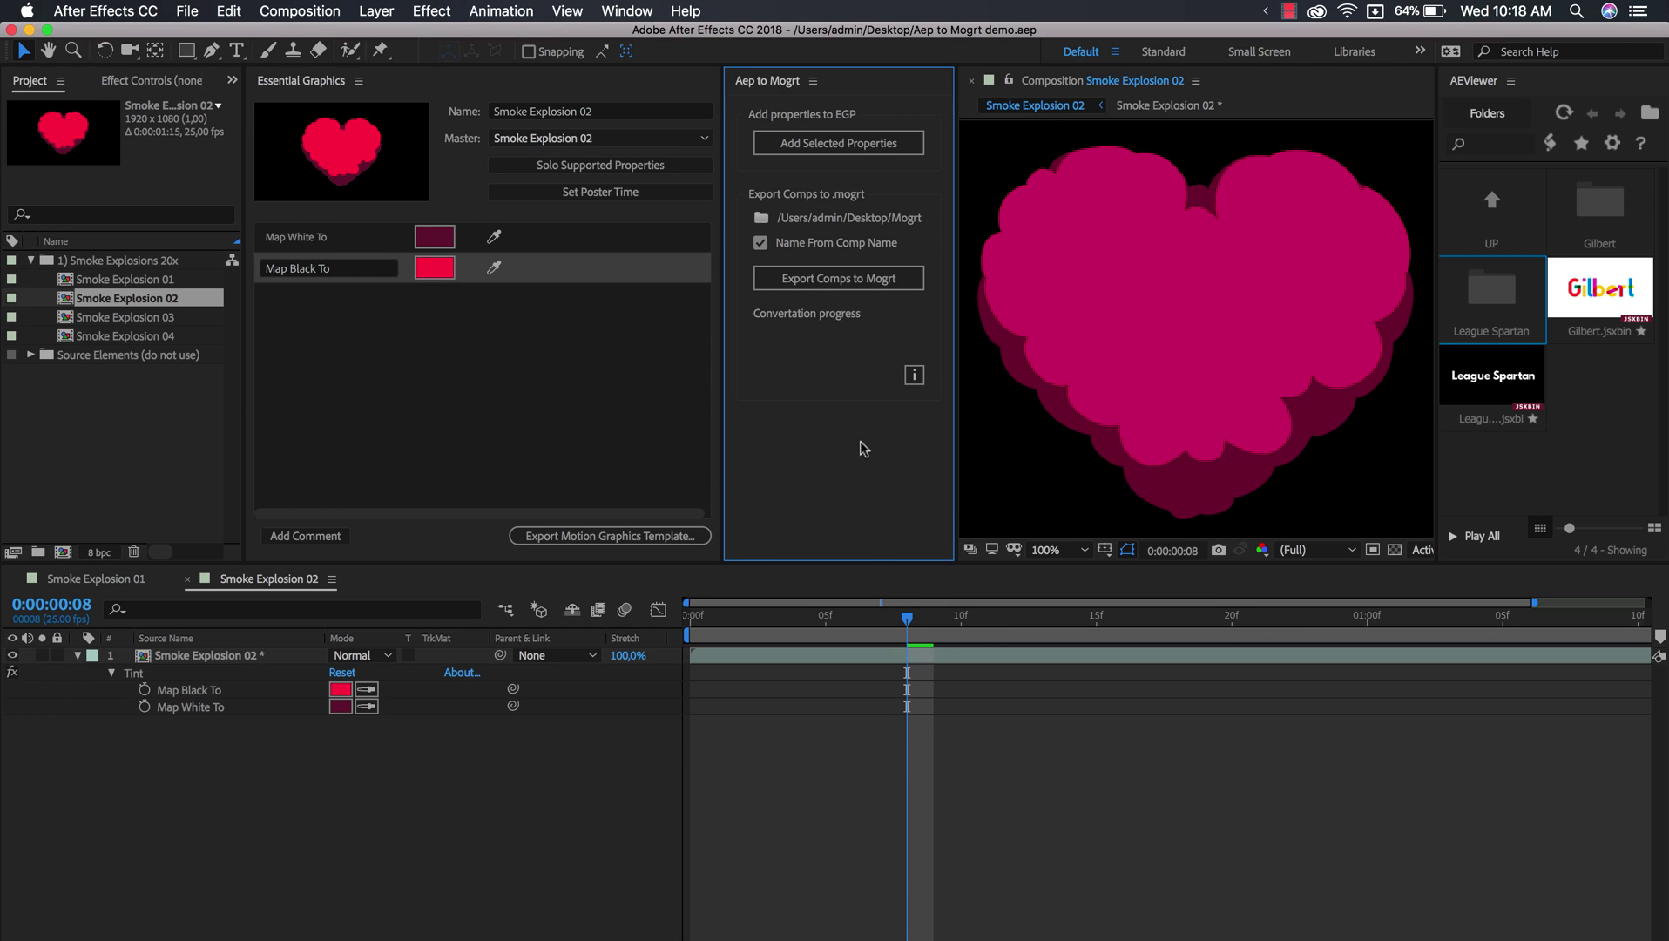